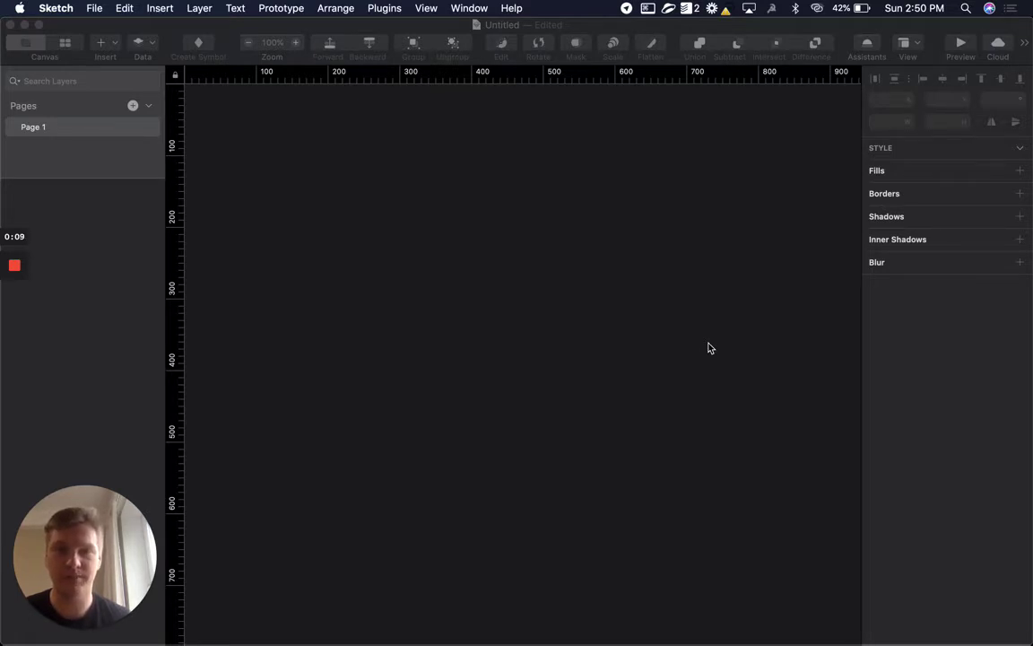
- Draw a 532 × 341 rectangle on the canvas and open the Chart Full Line chart dialog for it
{"action": "left_click", "coordinate": [381, 249]}
{"action": "mouse_move", "coordinate": [334, 203]}
{"action": "left_mouse_down"}
{"action": "mouse_move", "coordinate": [703, 472]}
{"action": "mouse_move", "coordinate": [716, 446]}
{"action": "left_mouse_up"}
{"action": "left_click", "coordinate": [383, 8]}
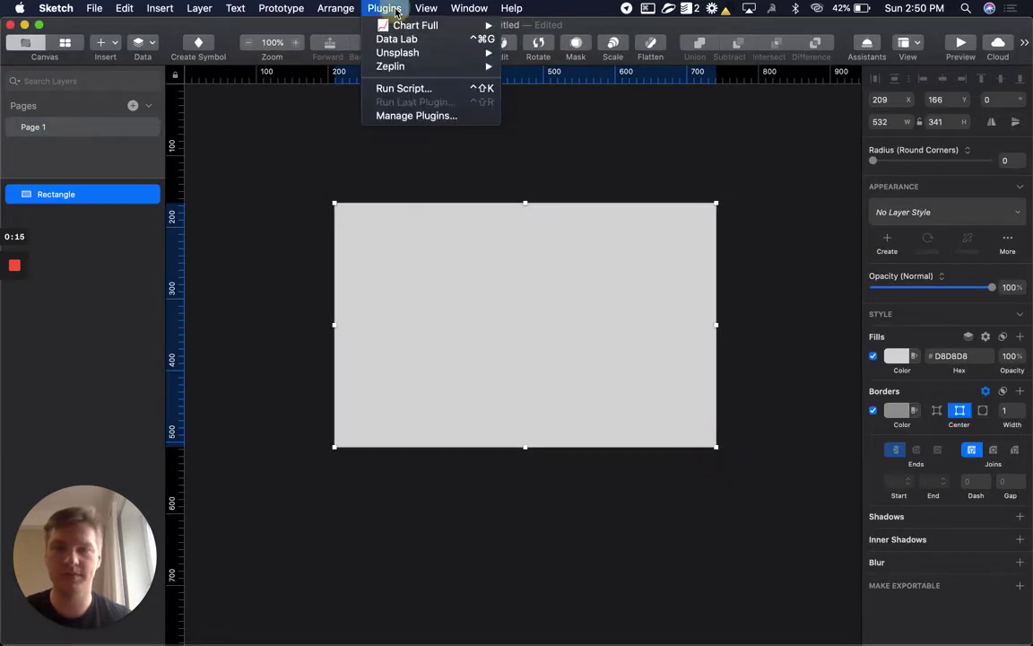
{"action": "mouse_move", "coordinate": [402, 27]}
{"action": "left_click", "coordinate": [571, 30]}
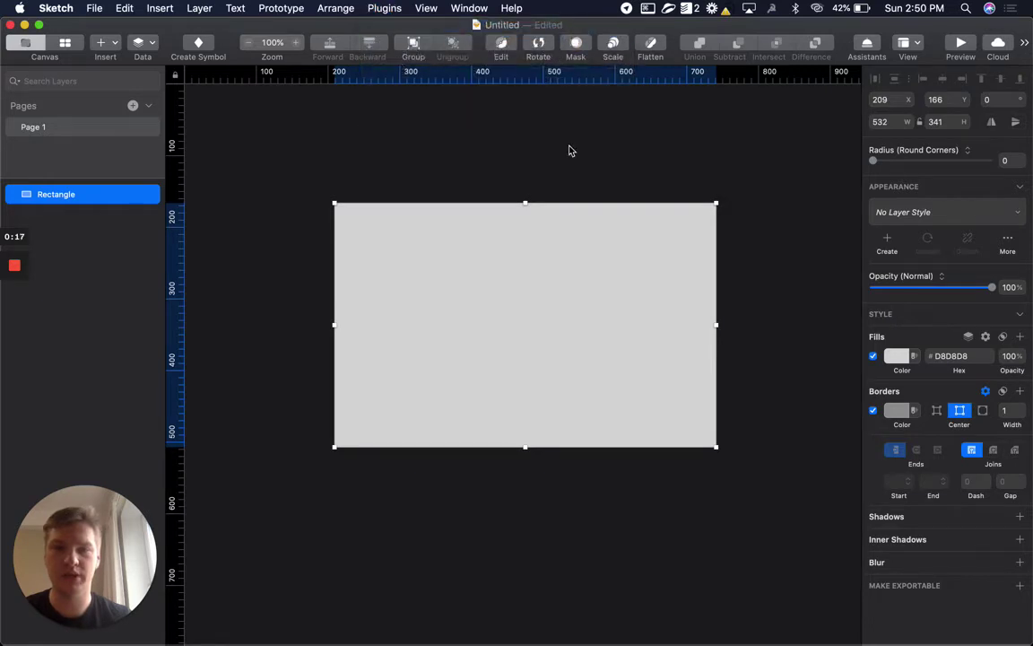
{"action": "left_click_drag", "start_coordinate": [561, 187], "coordinate": [728, 134]}
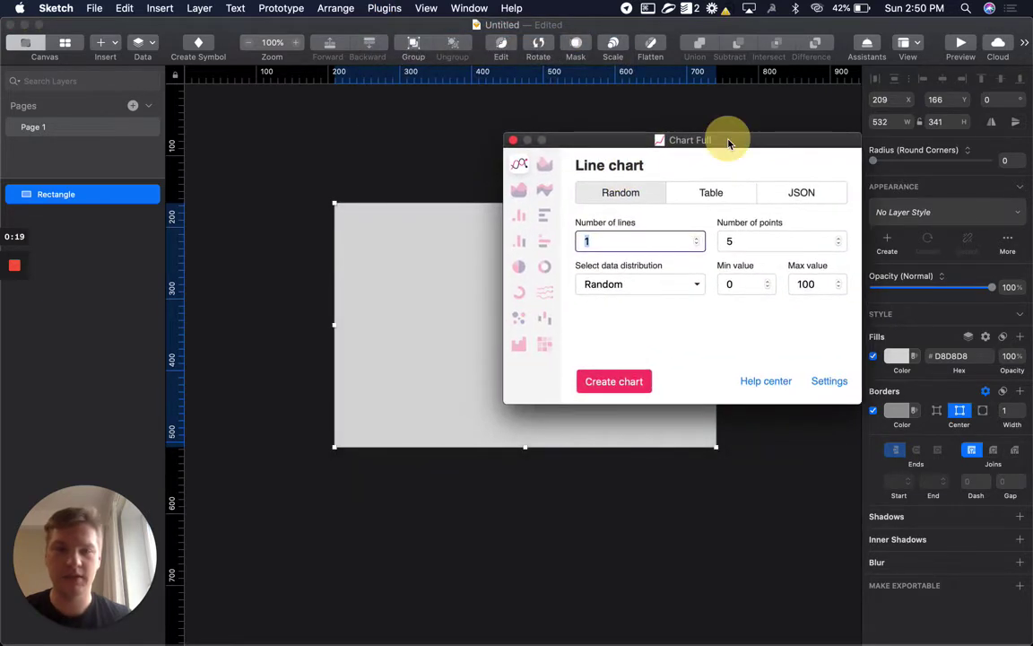
- Choose Table data from Google Sheets in Chart Full, then bring up the spreadsheet in Chrome
{"action": "left_click", "coordinate": [715, 202]}
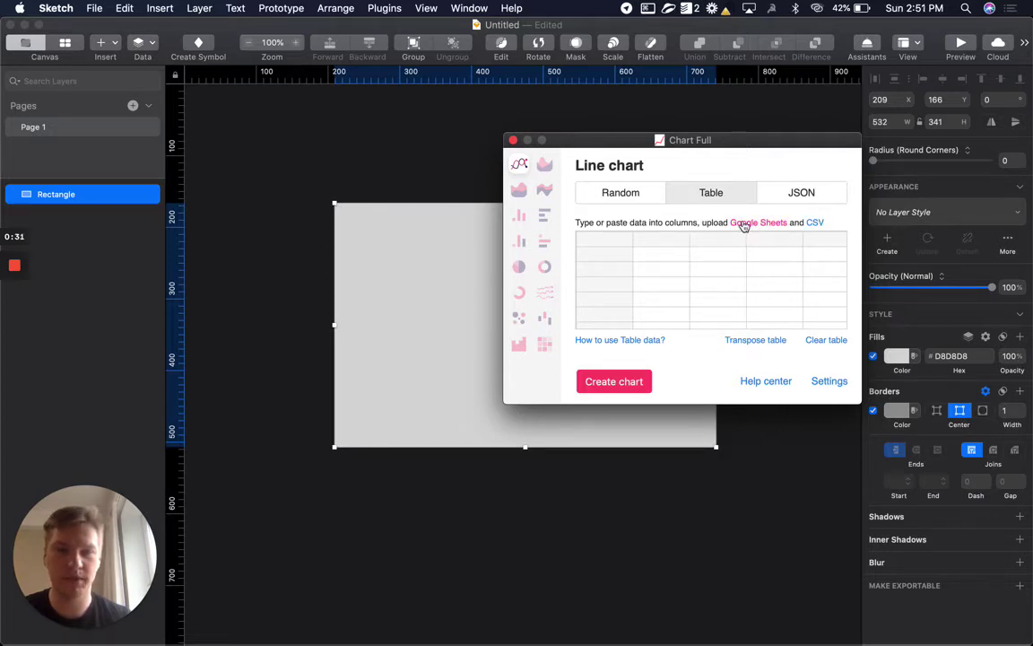
{"action": "left_click", "coordinate": [744, 224]}
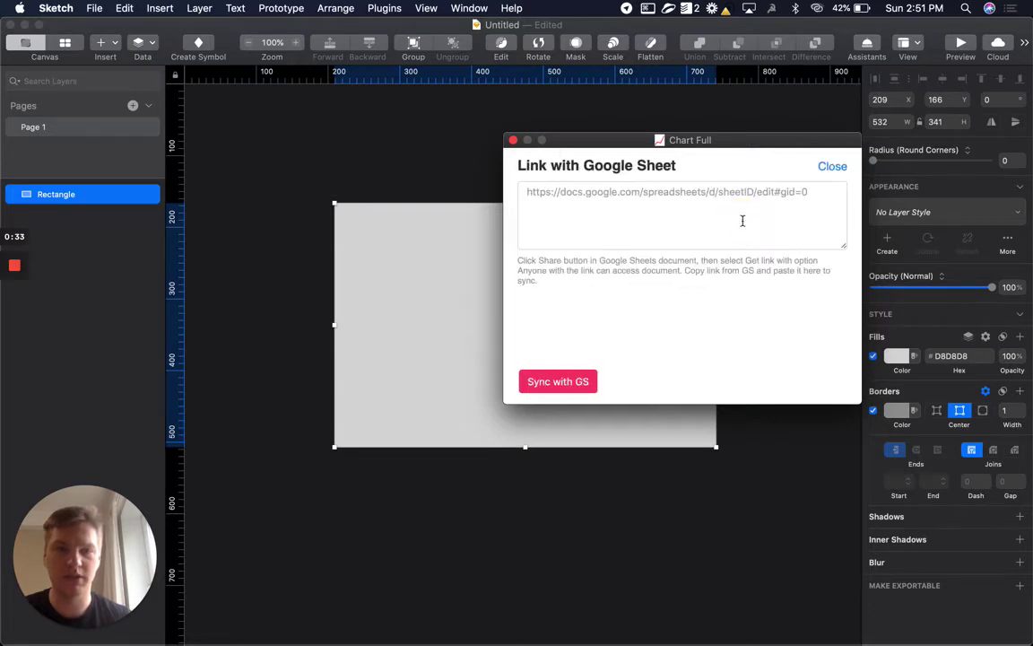
{"action": "left_click", "coordinate": [641, 214]}
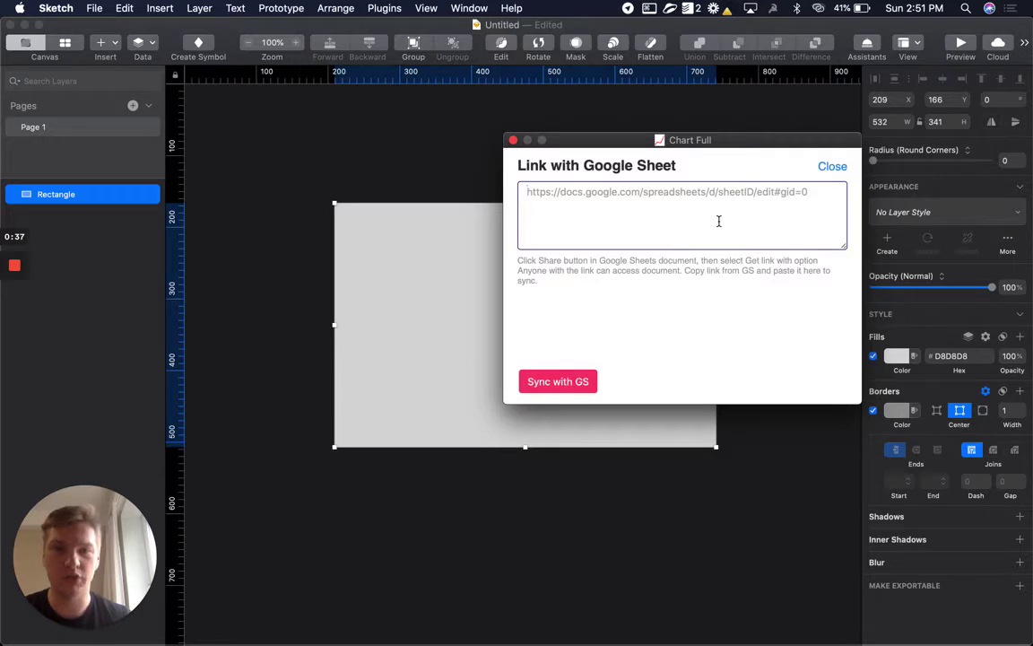
{"action": "left_click", "coordinate": [1003, 392]}
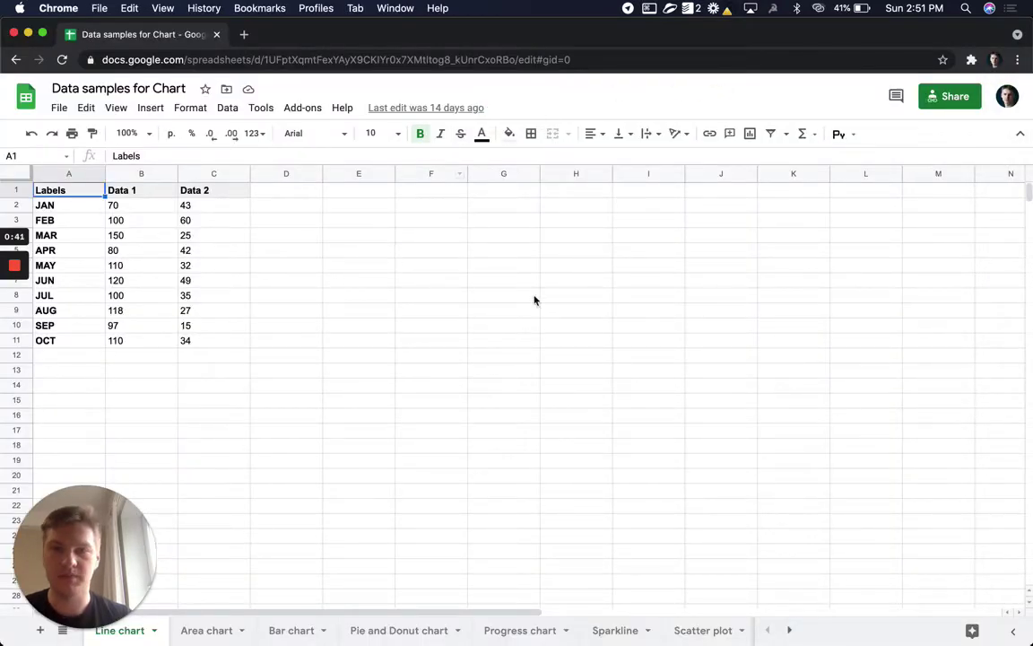
- Copy the viewer link of the 'Data samples for Chart' sheet from its Share settings
{"action": "left_click", "coordinate": [944, 105]}
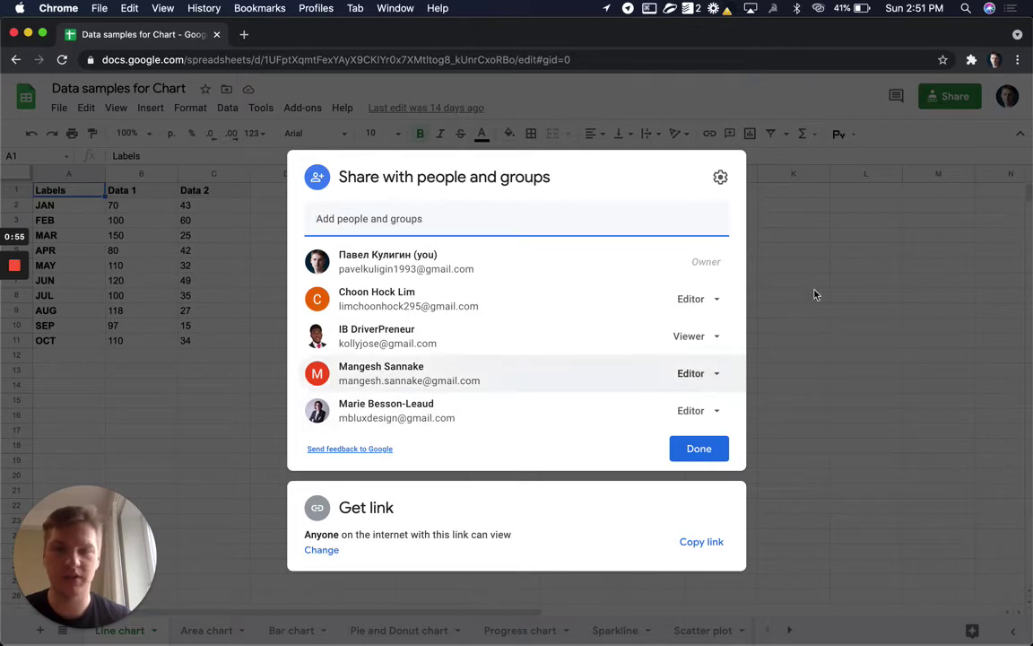
{"action": "left_click", "coordinate": [839, 157]}
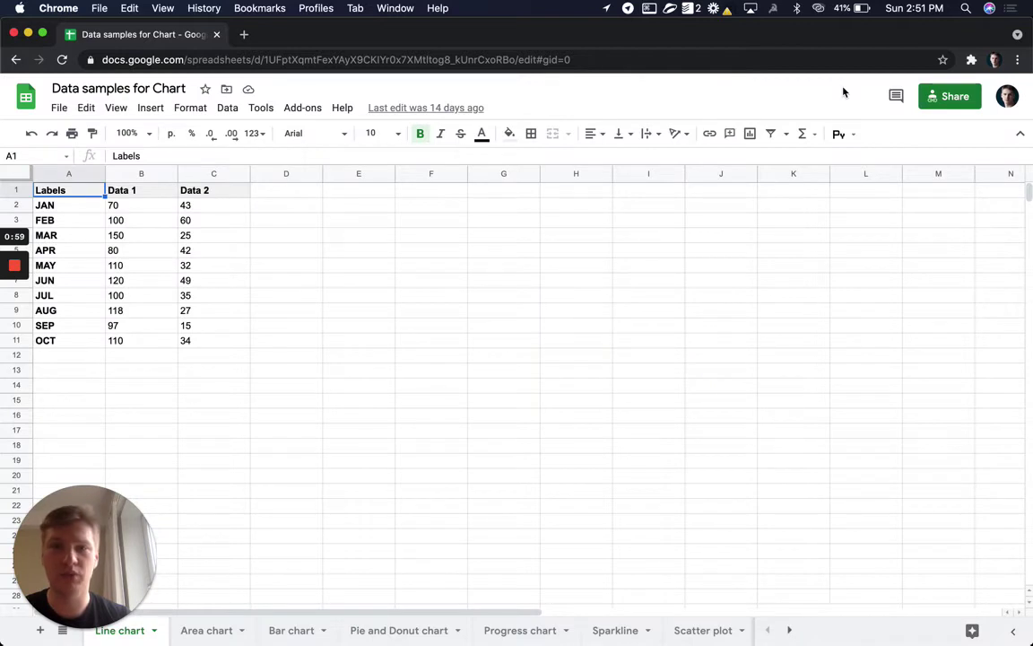
{"action": "left_click", "coordinate": [592, 60]}
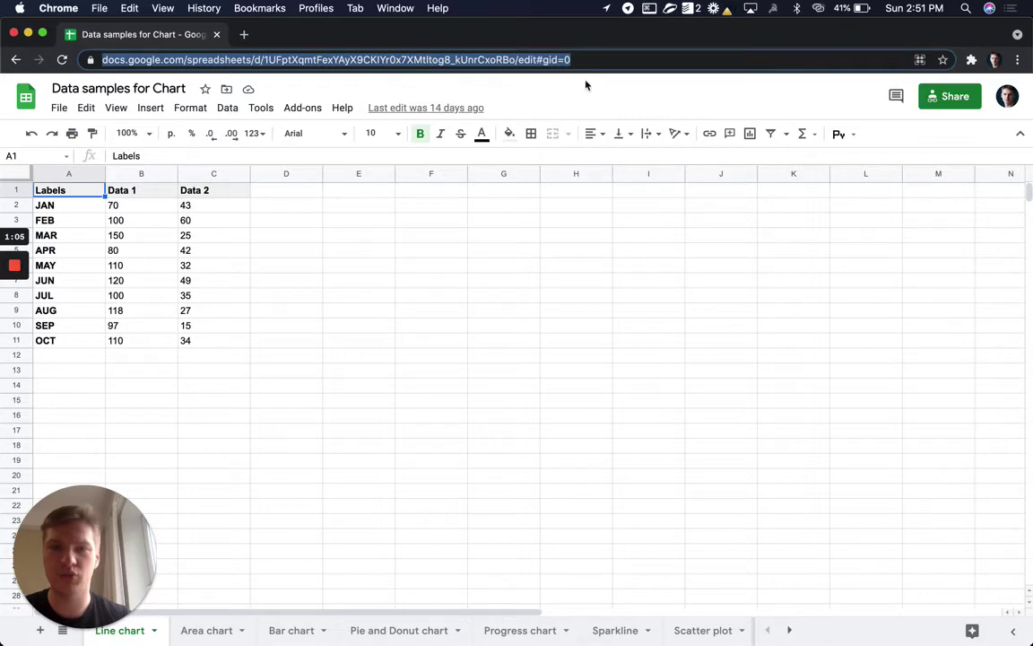
{"action": "left_click", "coordinate": [935, 104]}
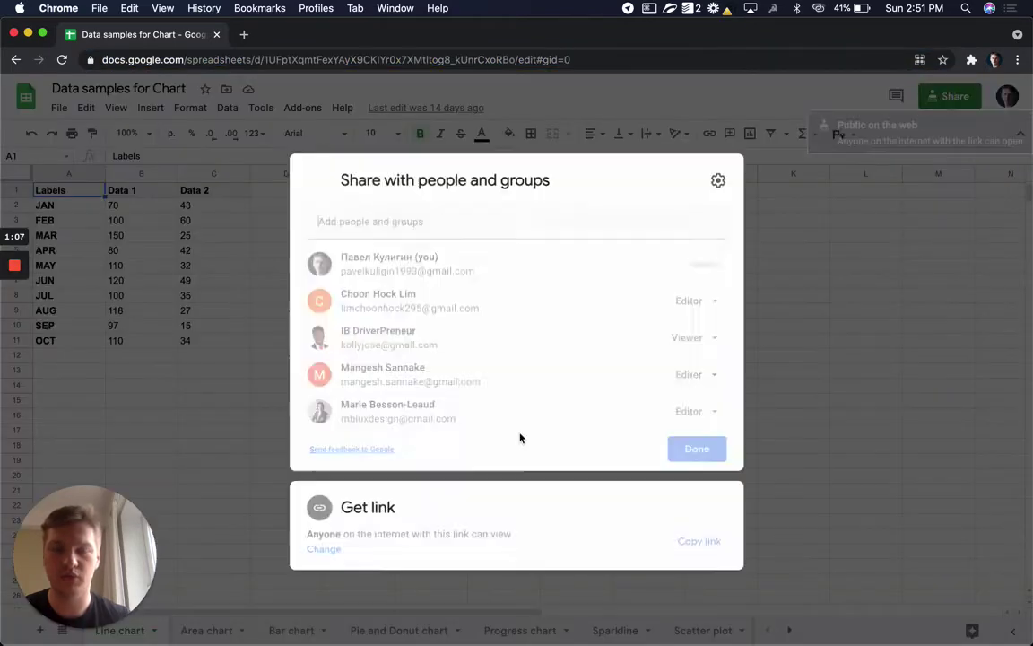
{"action": "left_click", "coordinate": [695, 544]}
{"action": "left_click", "coordinate": [797, 257]}
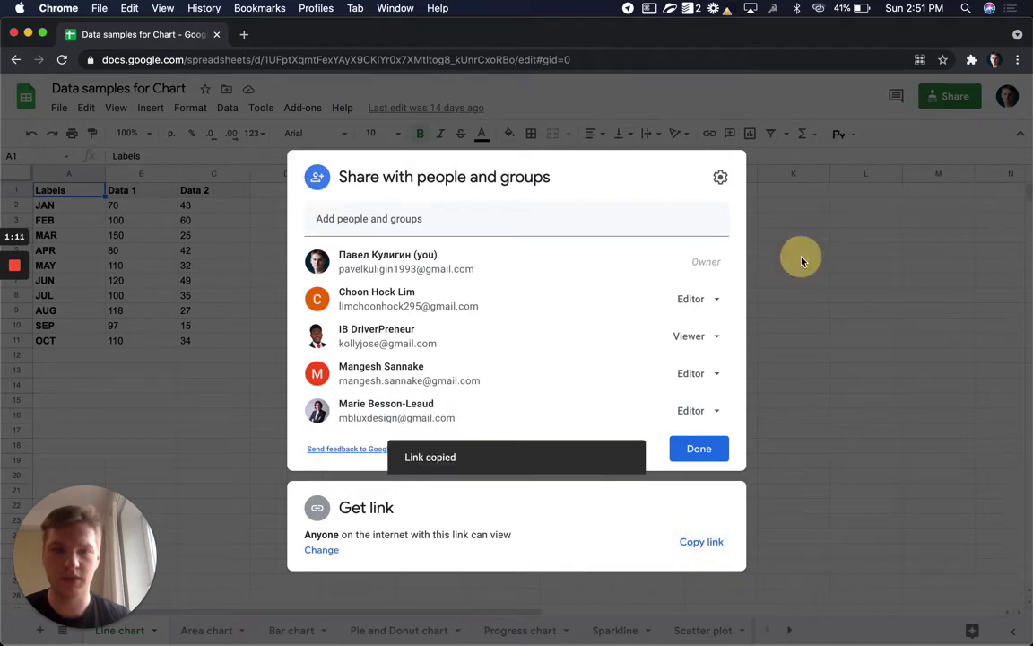
- Paste the sheet link into Chart Full and sync with Google Sheets, then view the sheet
{"action": "mouse_move", "coordinate": [1009, 384]}
{"action": "left_click", "coordinate": [1003, 440]}
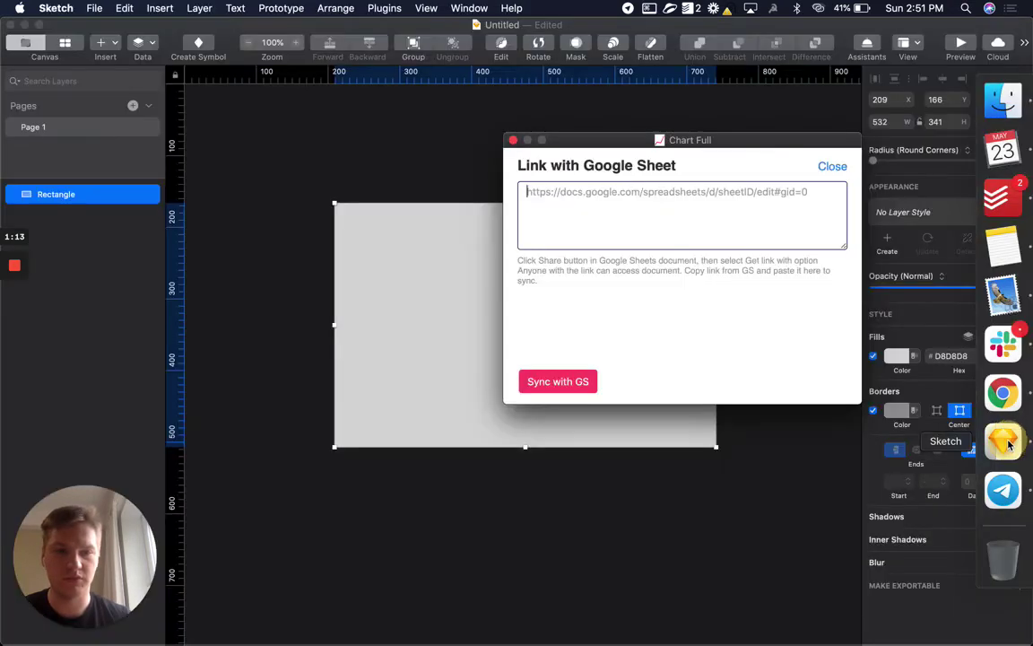
{"action": "key", "text": "super+v"}
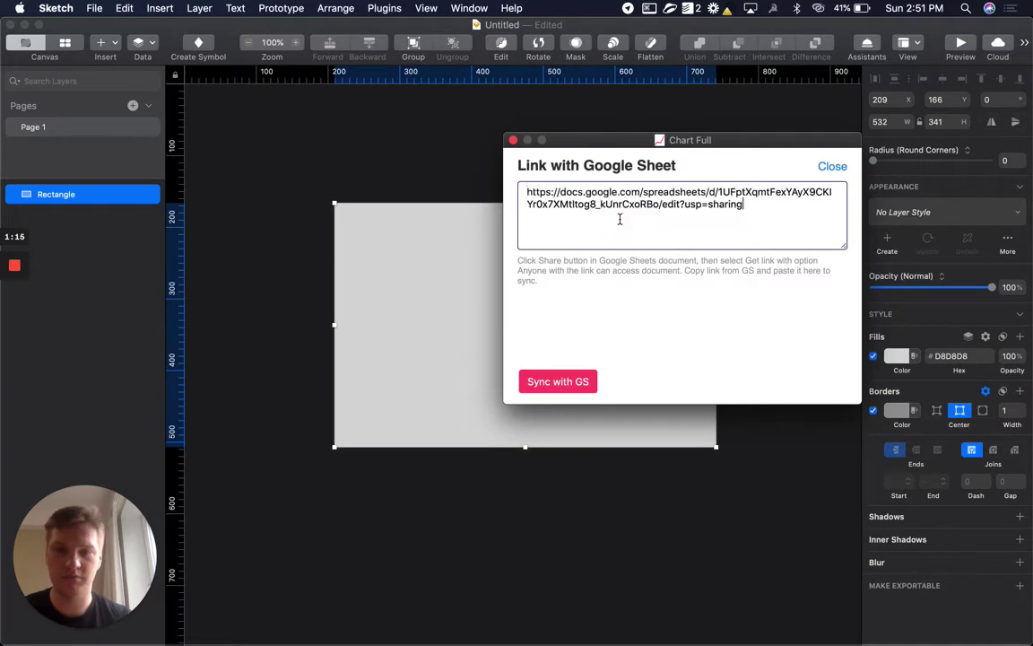
{"action": "left_click", "coordinate": [660, 288]}
{"action": "left_click", "coordinate": [555, 381]}
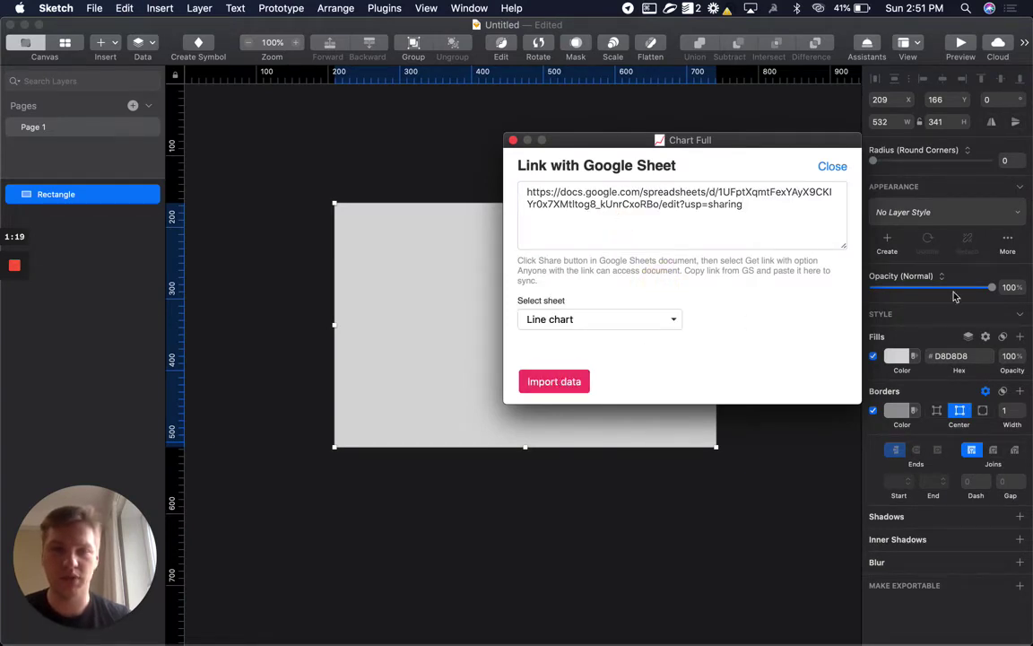
{"action": "left_click", "coordinate": [1005, 392]}
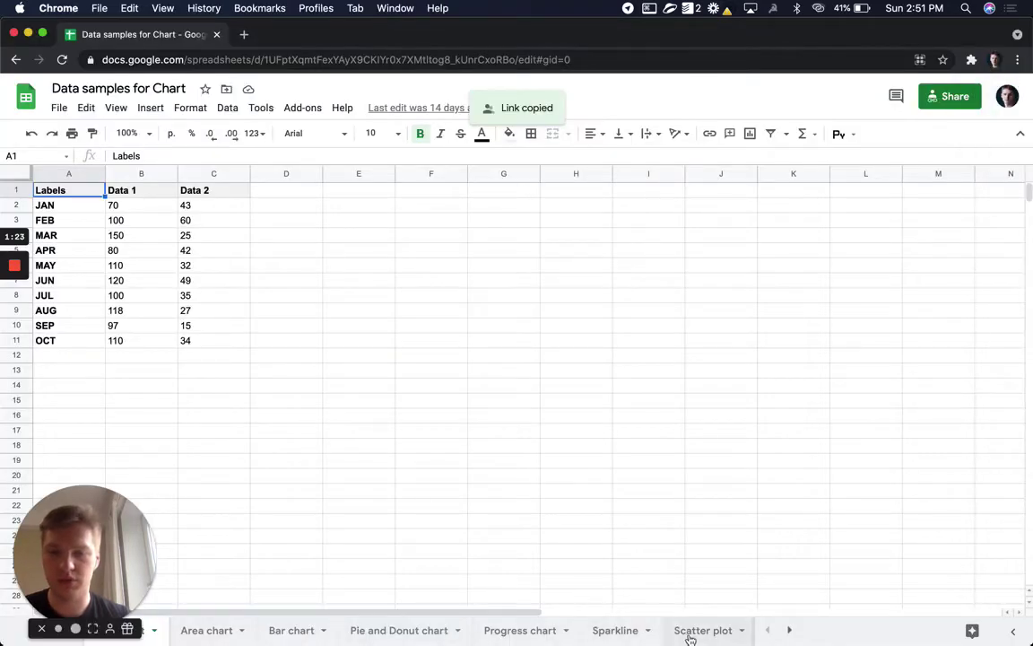
- Return to the Chart Full dialog with the 'Line chart' sheet chosen for import
{"action": "mouse_move", "coordinate": [1032, 363]}
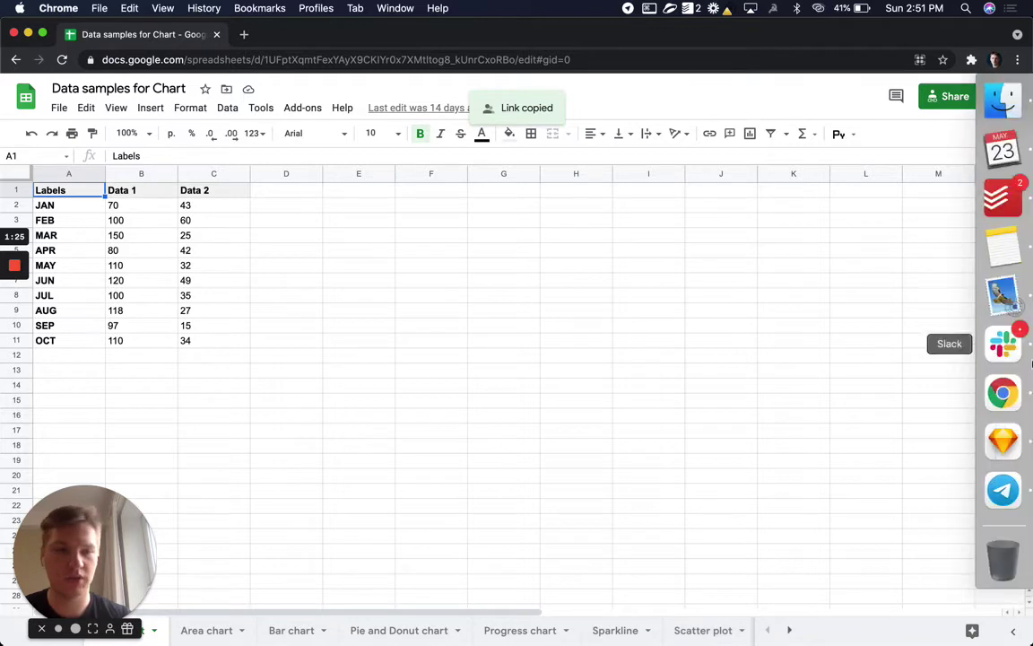
{"action": "left_click", "coordinate": [1004, 441]}
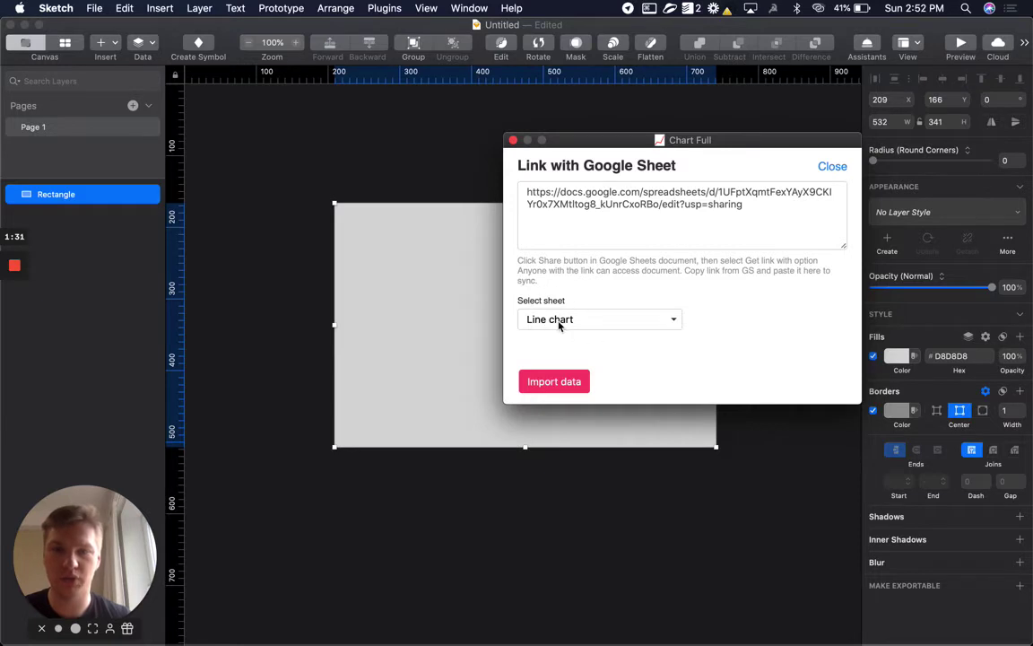
- Import the 'Line chart' sheet data, check the uploaded sheet in Chrome, and return to Sketch
{"action": "left_click", "coordinate": [554, 383]}
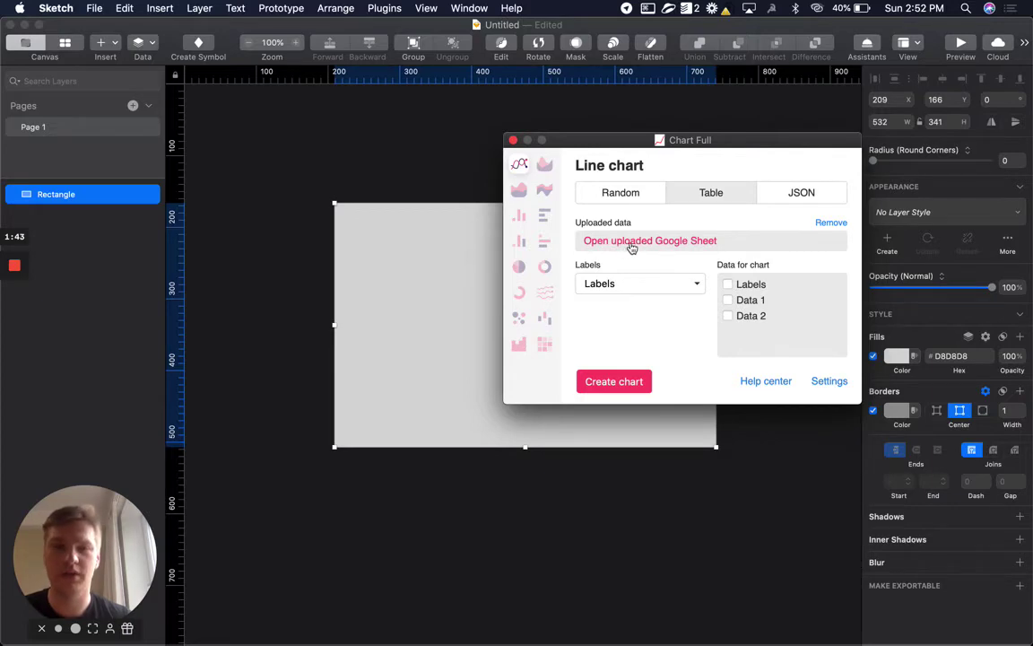
{"action": "left_click", "coordinate": [624, 246]}
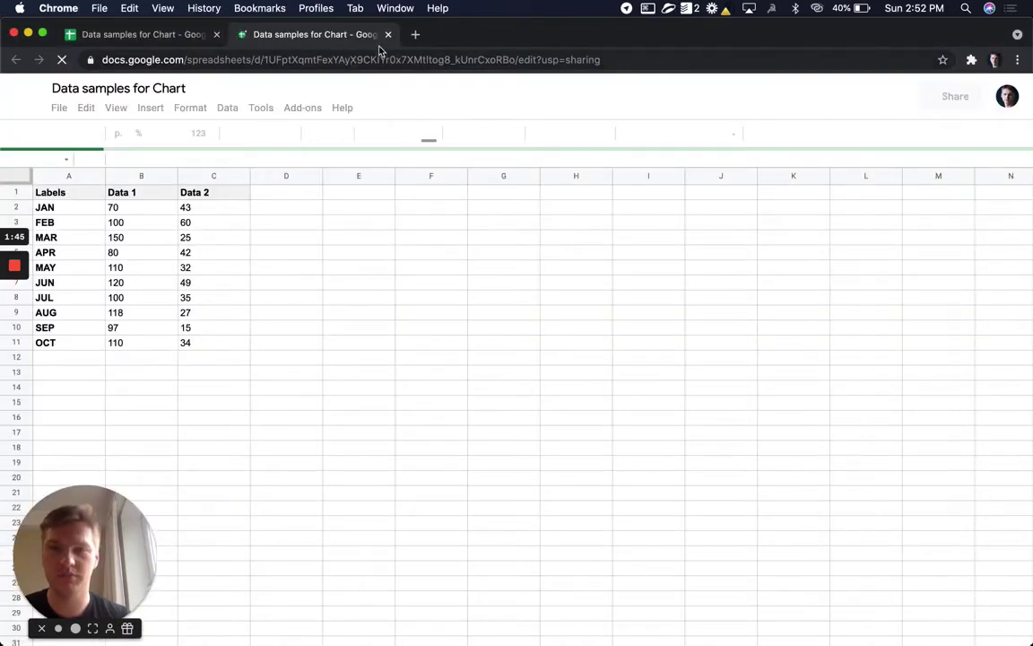
{"action": "left_click", "coordinate": [388, 36]}
{"action": "mouse_move", "coordinate": [1014, 293]}
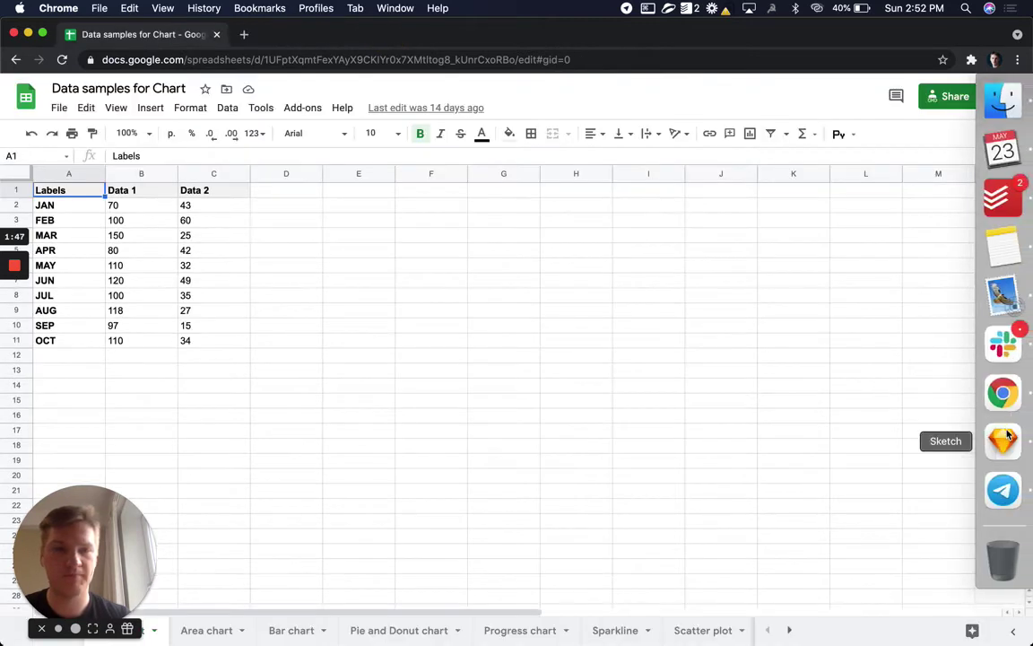
{"action": "left_click", "coordinate": [1005, 438]}
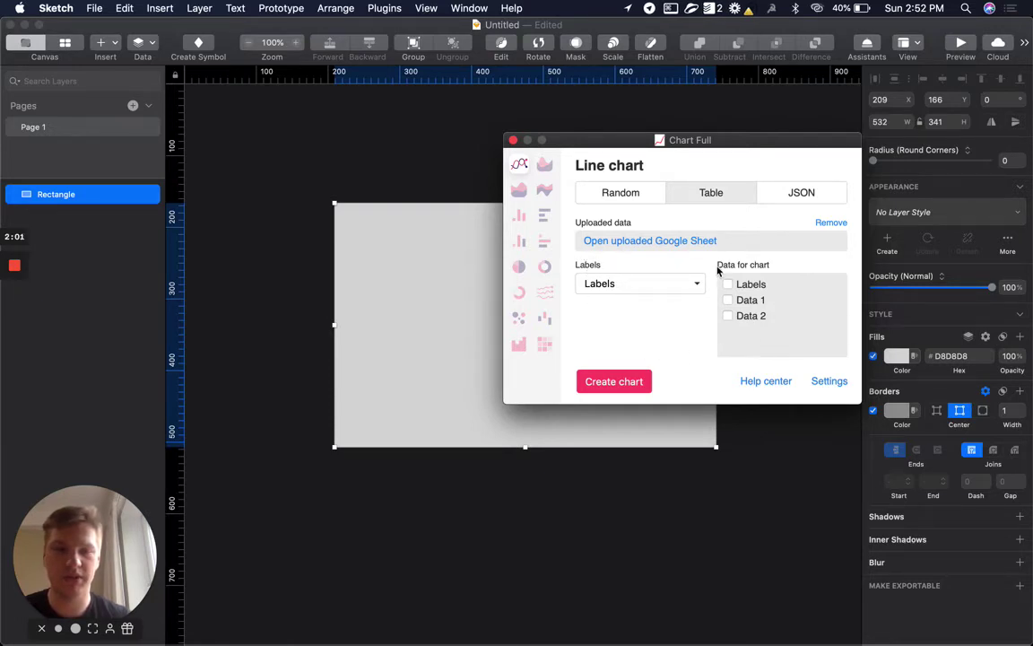
- Keep Labels as the chart's label column
{"action": "left_click", "coordinate": [659, 282]}
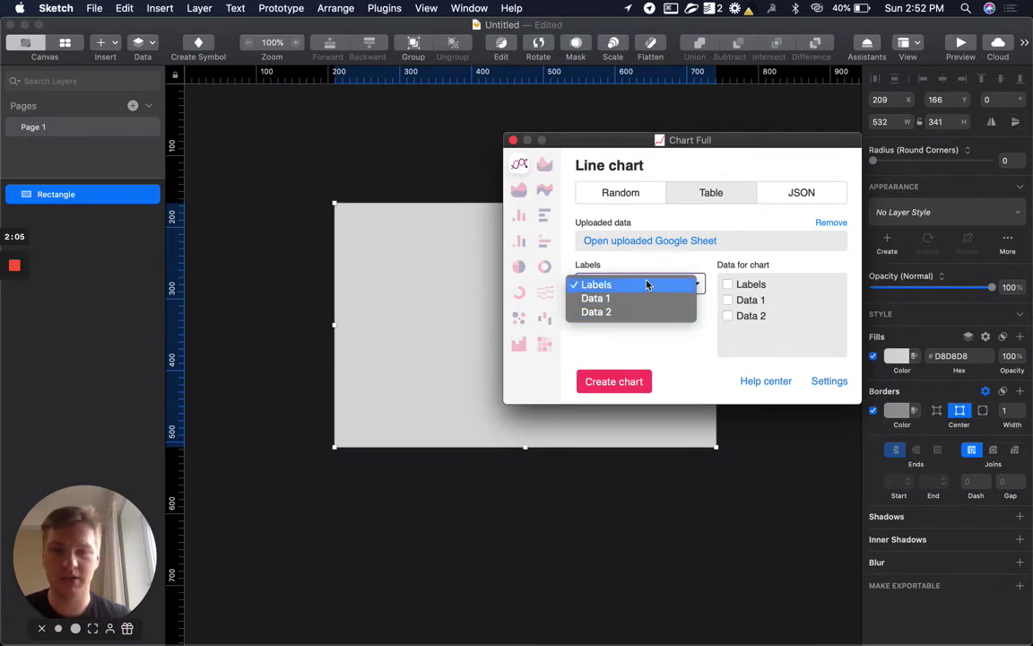
{"action": "left_click", "coordinate": [645, 283]}
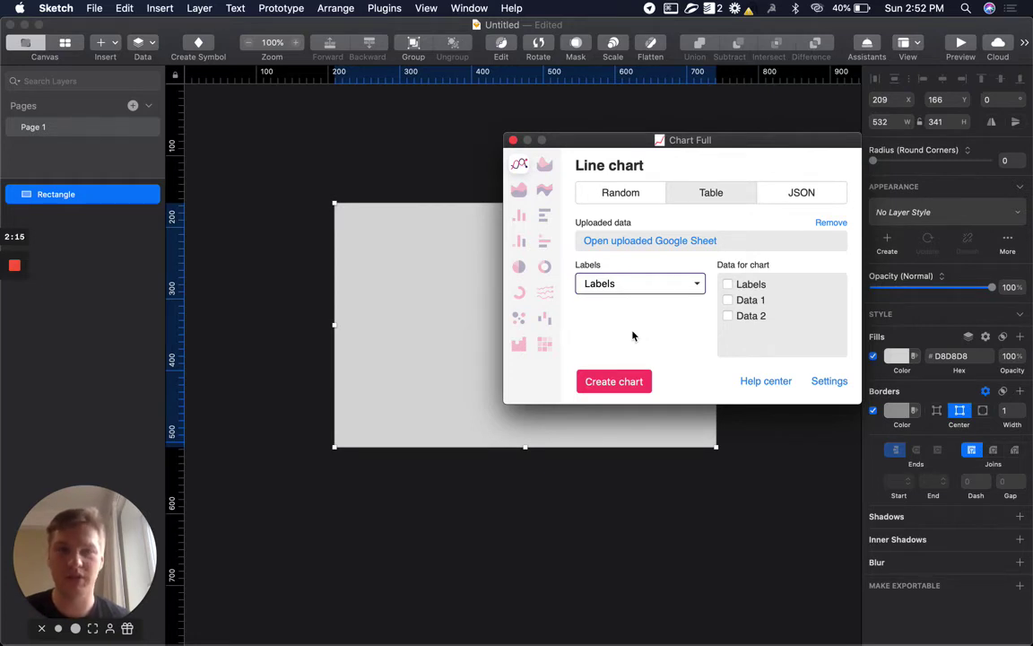
{"action": "left_click", "coordinate": [633, 336]}
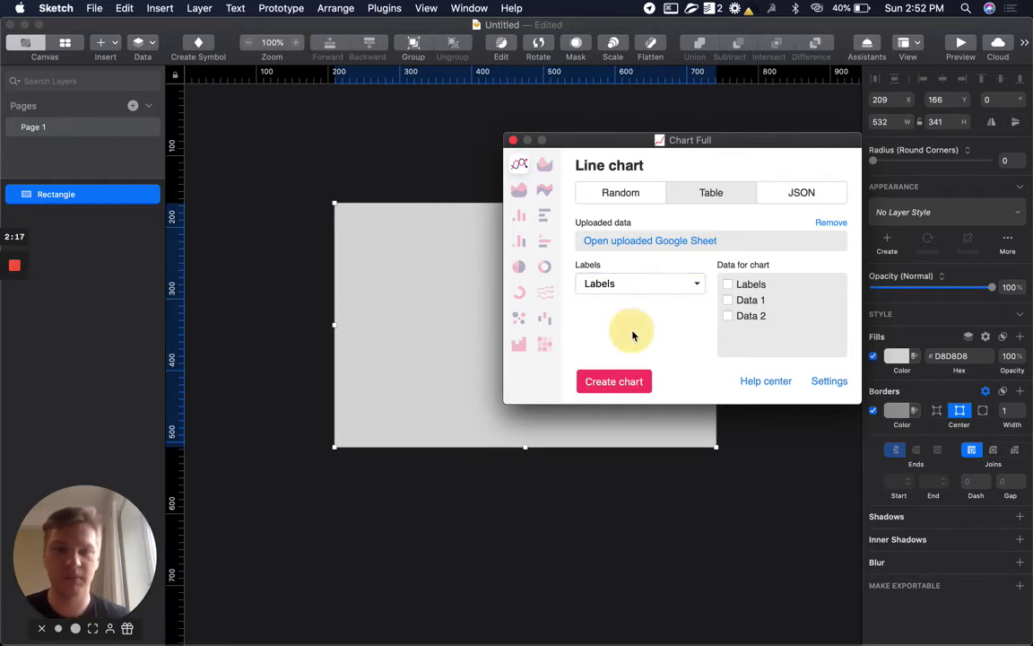
{"action": "left_click", "coordinate": [615, 286]}
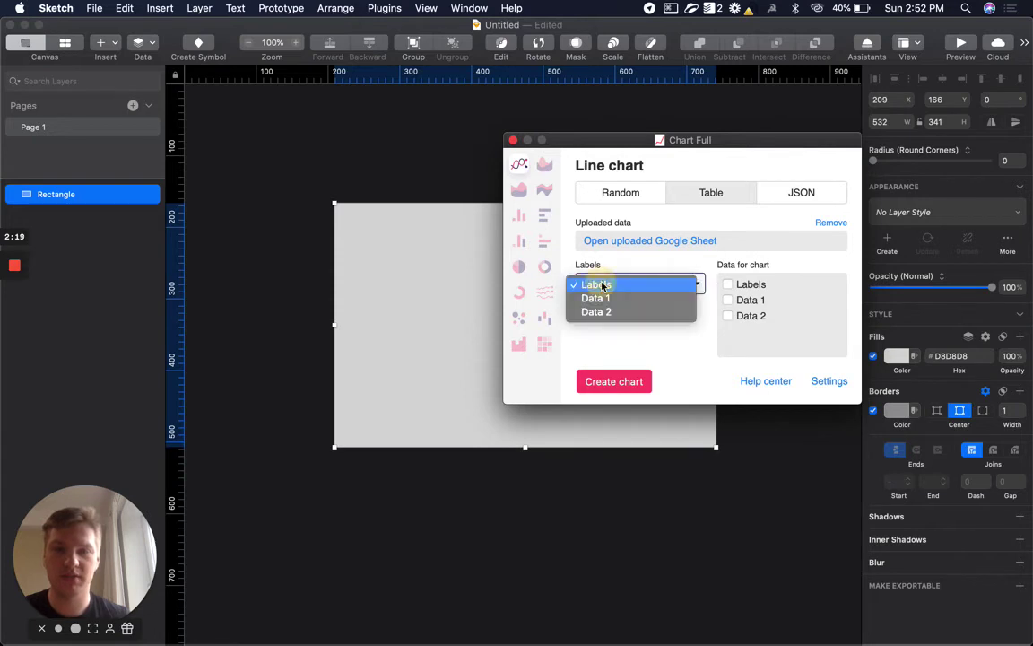
{"action": "left_click", "coordinate": [621, 285]}
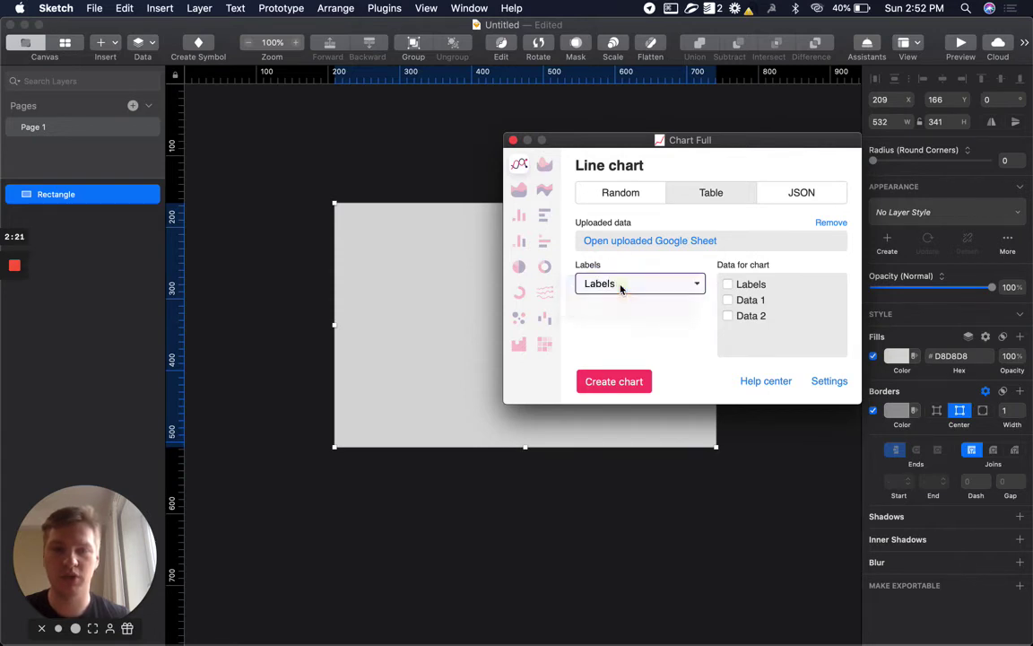
- Tick Data 1 and Data 2 to plot, then bring up the source sheet in Chrome
{"action": "left_click", "coordinate": [747, 301]}
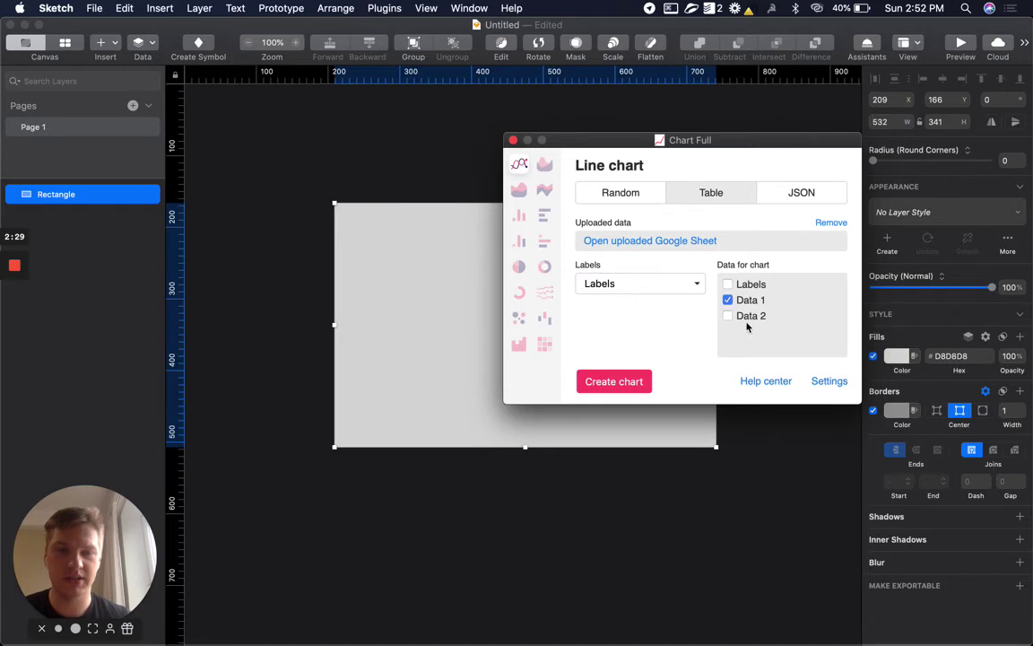
{"action": "left_click", "coordinate": [756, 318]}
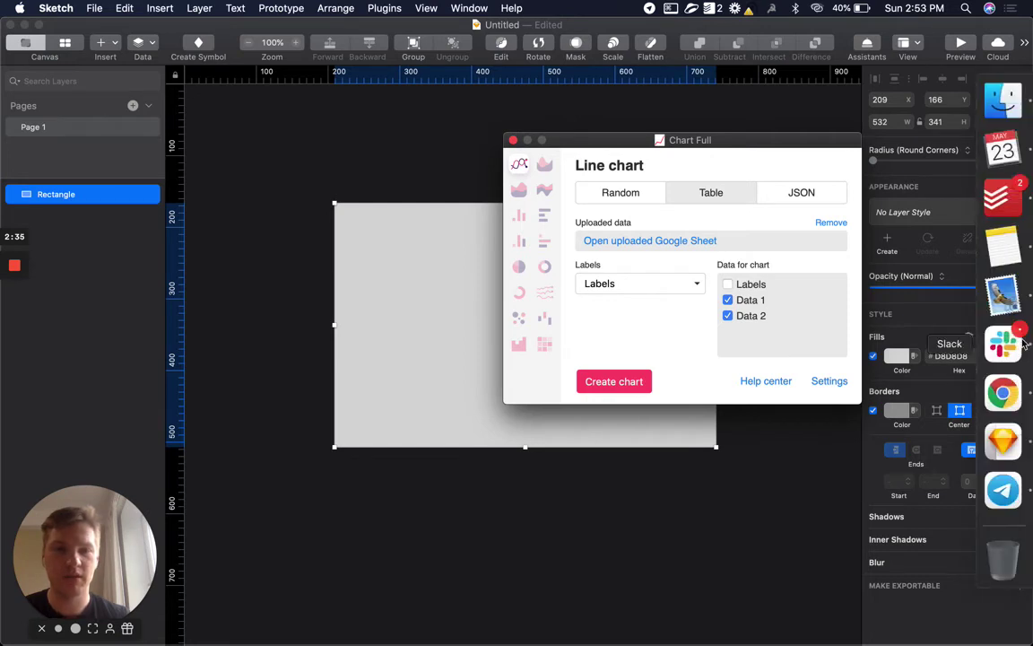
{"action": "left_click", "coordinate": [1008, 392]}
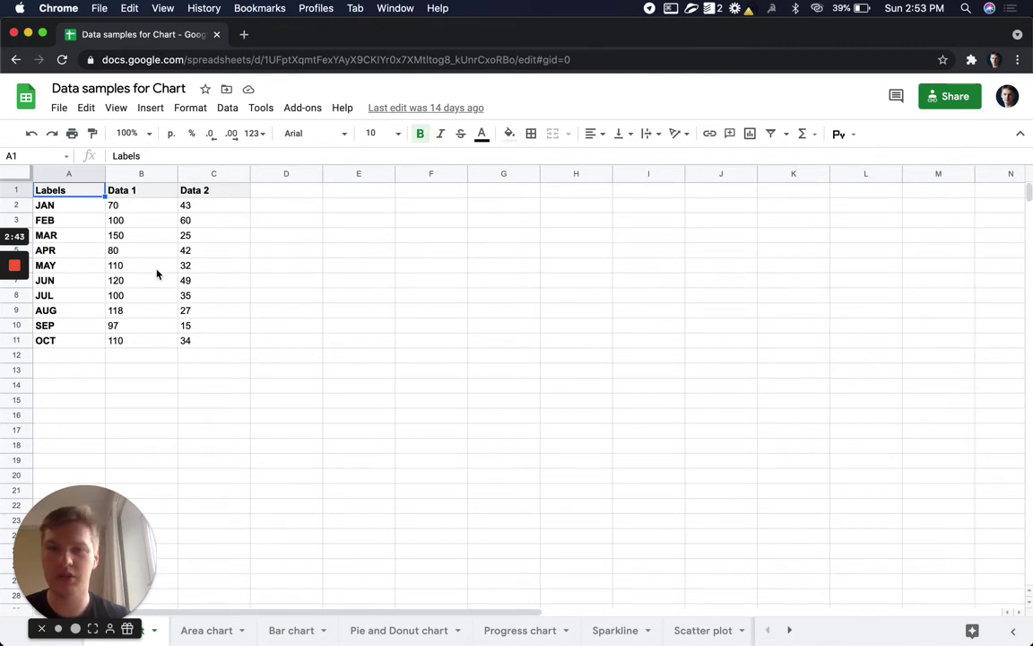
- Check the JAN–OCT Data 1 and Data 2 values, then return to the Sketch chart setup
{"action": "mouse_move", "coordinate": [1004, 244]}
{"action": "left_click", "coordinate": [1005, 439]}
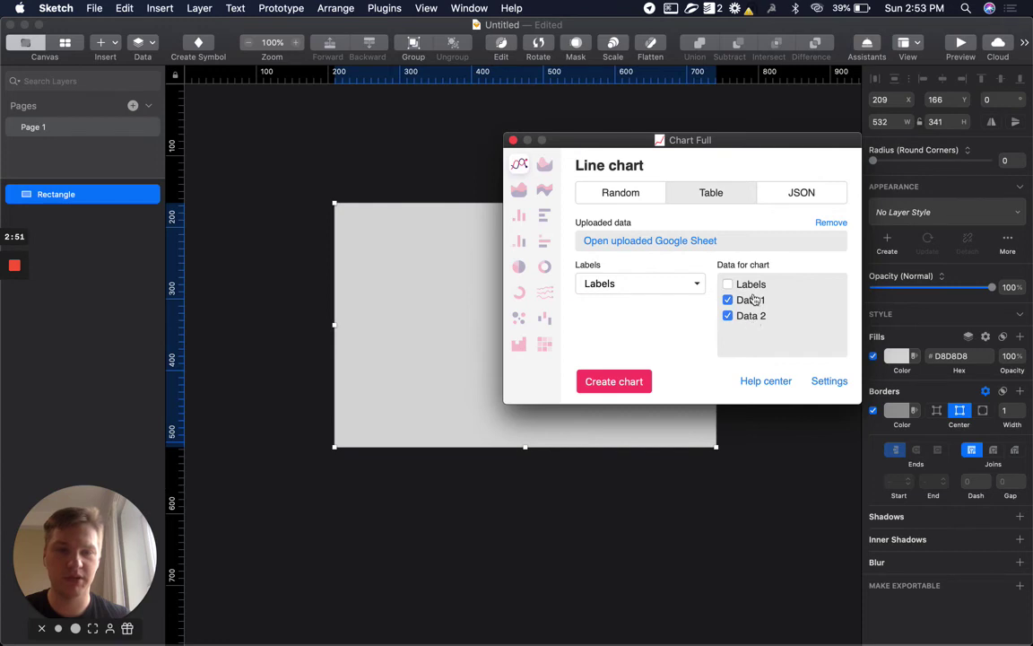
- Create the two-series JAN–OCT line chart over the rectangle, then show the source sheet
{"action": "left_click", "coordinate": [640, 325]}
{"action": "left_click", "coordinate": [615, 382]}
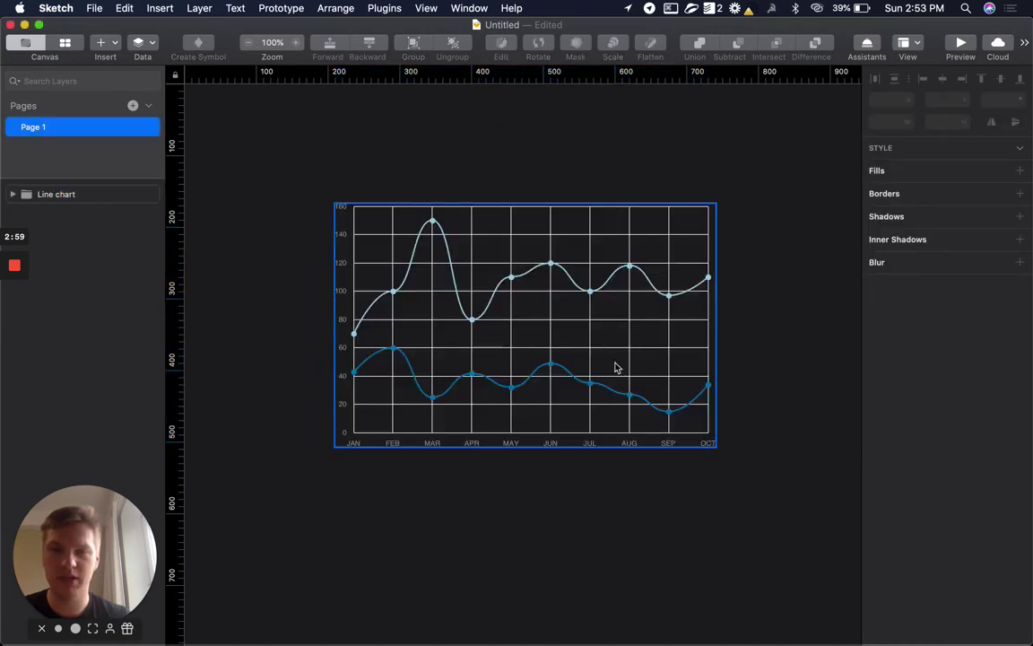
{"action": "left_click", "coordinate": [319, 351]}
{"action": "left_click", "coordinate": [549, 302]}
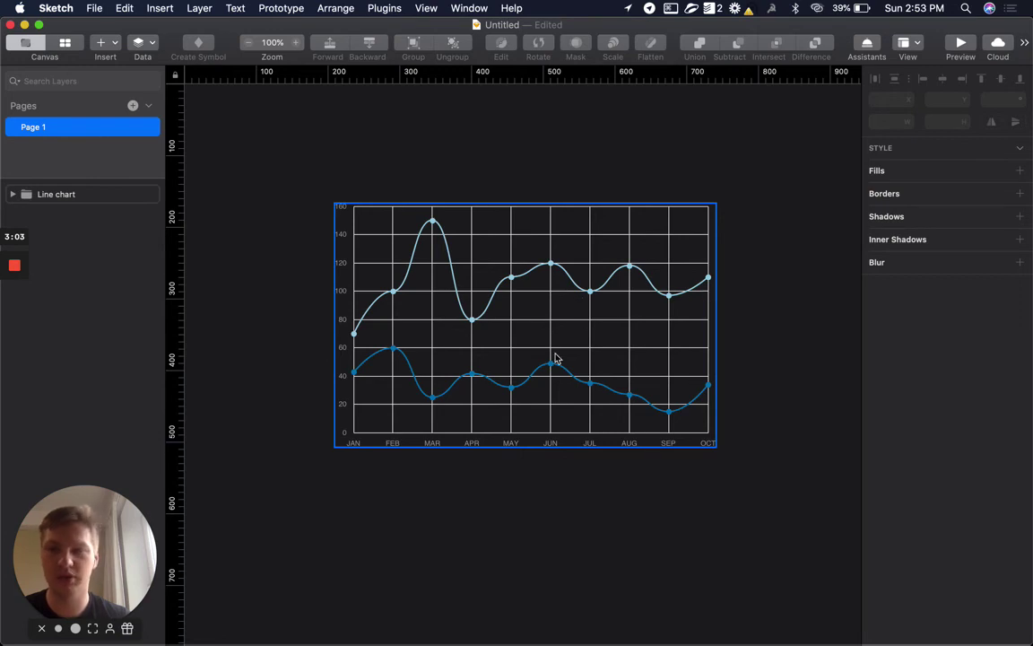
{"action": "left_click", "coordinate": [1006, 392]}
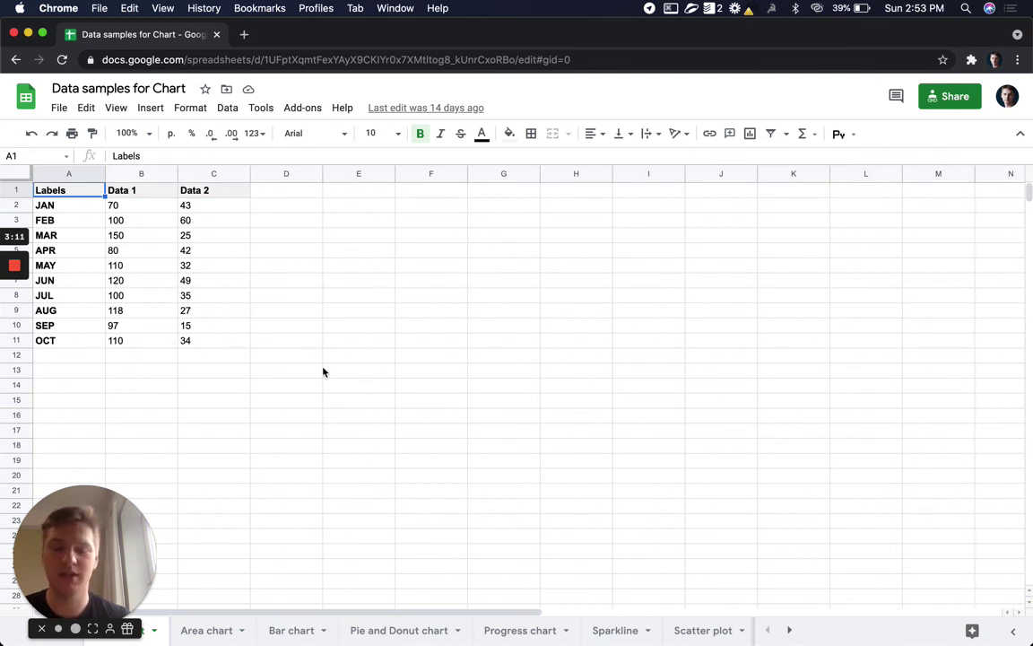
- Go back to Sketch to view the finished JAN–OCT Data 1 and Data 2 line chart
{"action": "left_click", "coordinate": [1004, 440]}
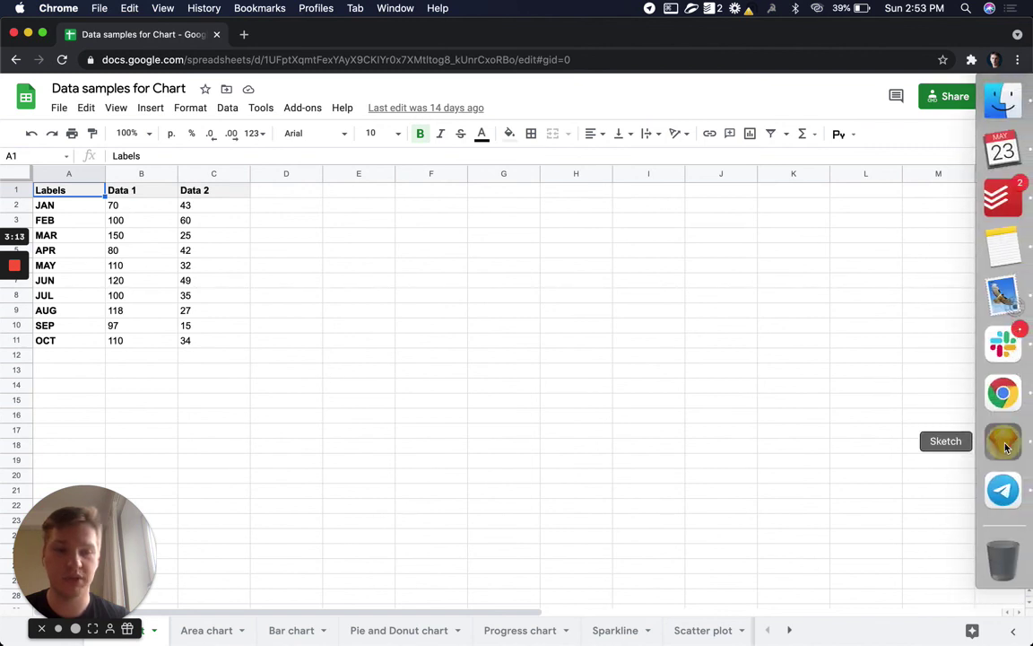